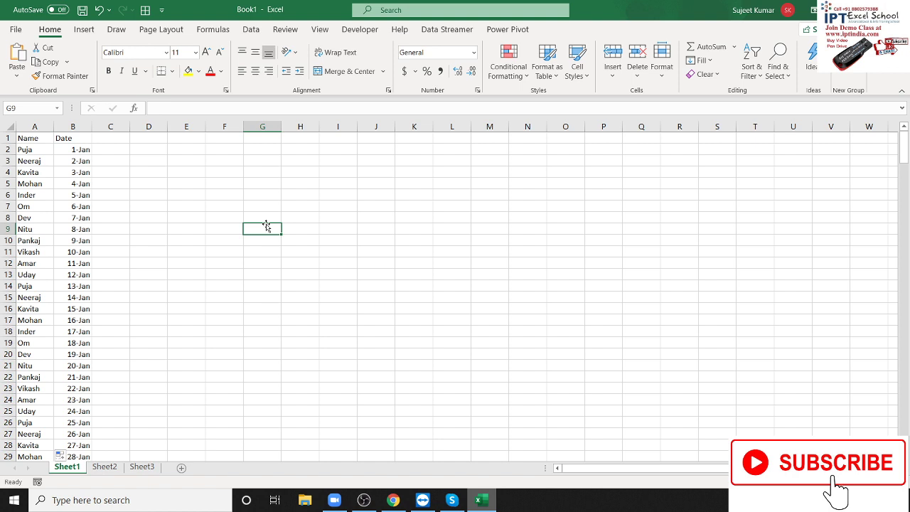
# Step: Select dates B5:B21, then B6, and hide Excel with Win+D
pyautogui.moveTo(77, 183); pyautogui.dragTo(69, 365)
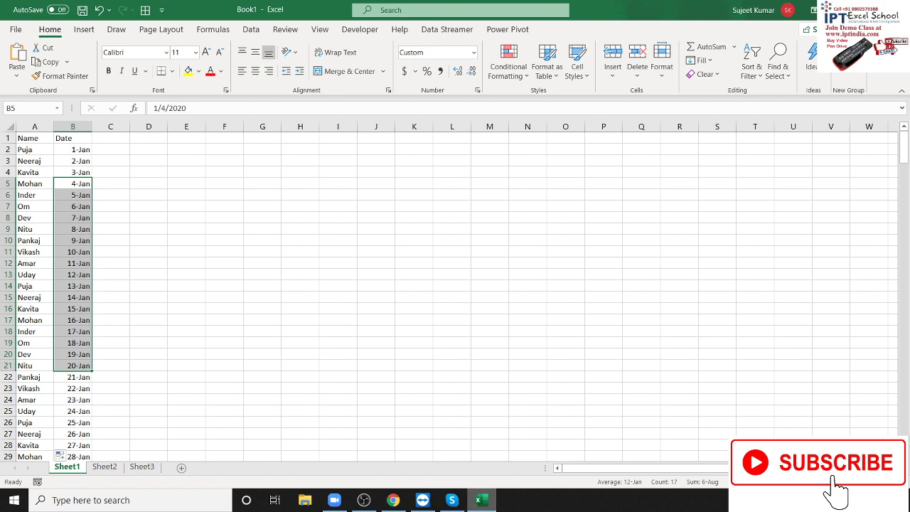
pyautogui.click(88, 195)
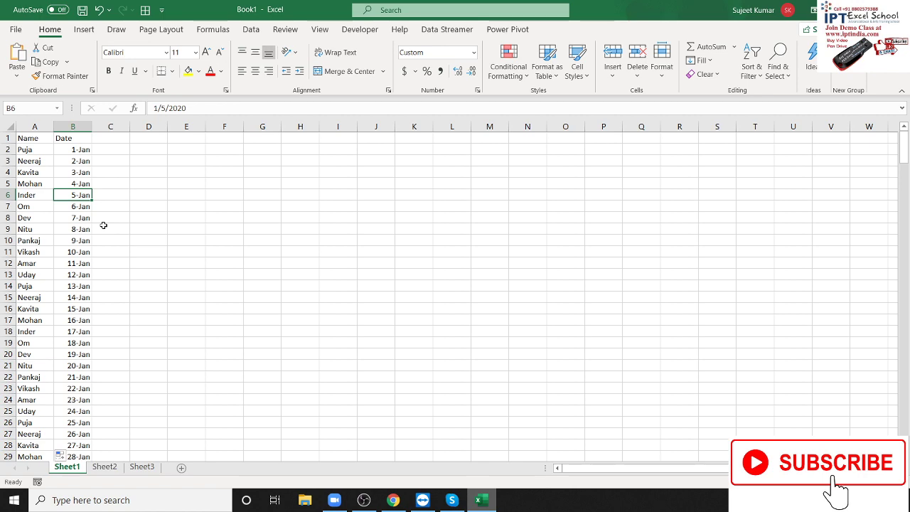
pyautogui.press('super+d')
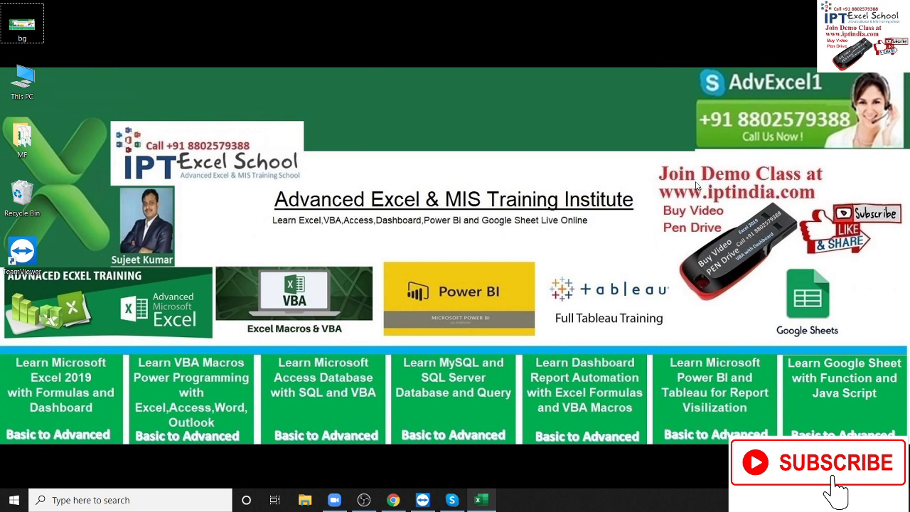
# Step: Drag across several areas of the Windows desktop
pyautogui.moveTo(702, 184); pyautogui.dragTo(773, 203)
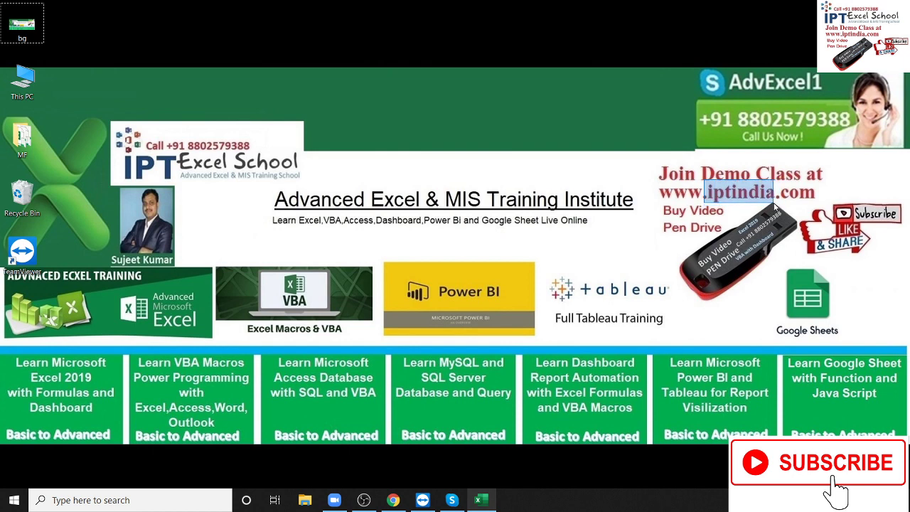
pyautogui.moveTo(773, 203); pyautogui.dragTo(767, 202)
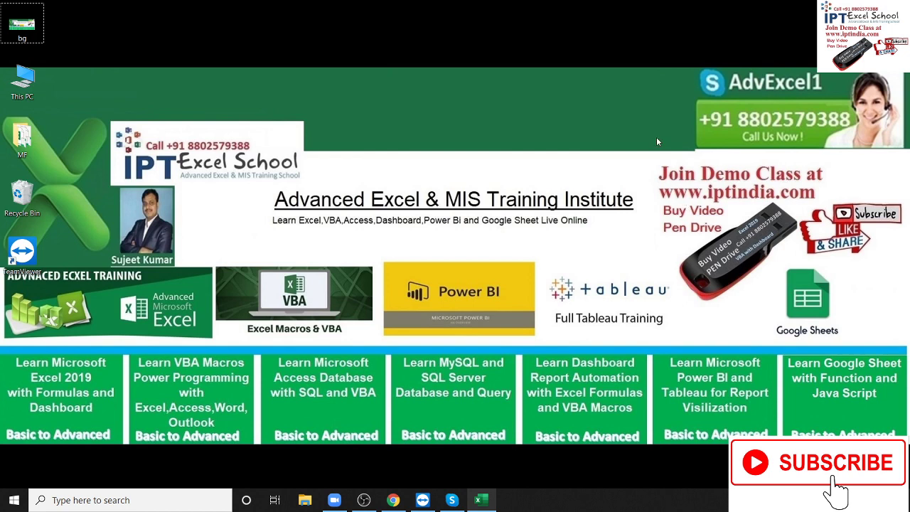
pyautogui.moveTo(698, 100); pyautogui.dragTo(855, 139)
pyautogui.moveTo(664, 204); pyautogui.dragTo(800, 297)
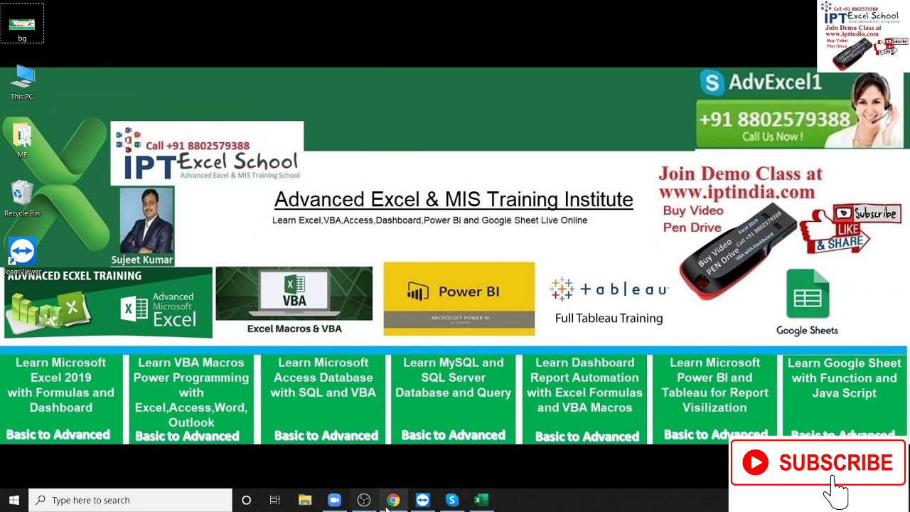
# Step: Briefly open Zoom, minimize it again, and restore the Excel workbook Book1
pyautogui.click(332, 500)
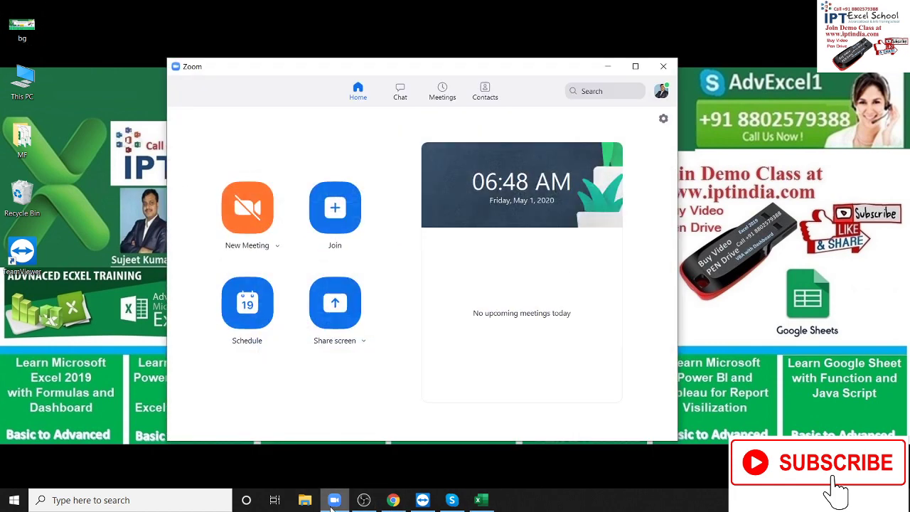
pyautogui.click(333, 499)
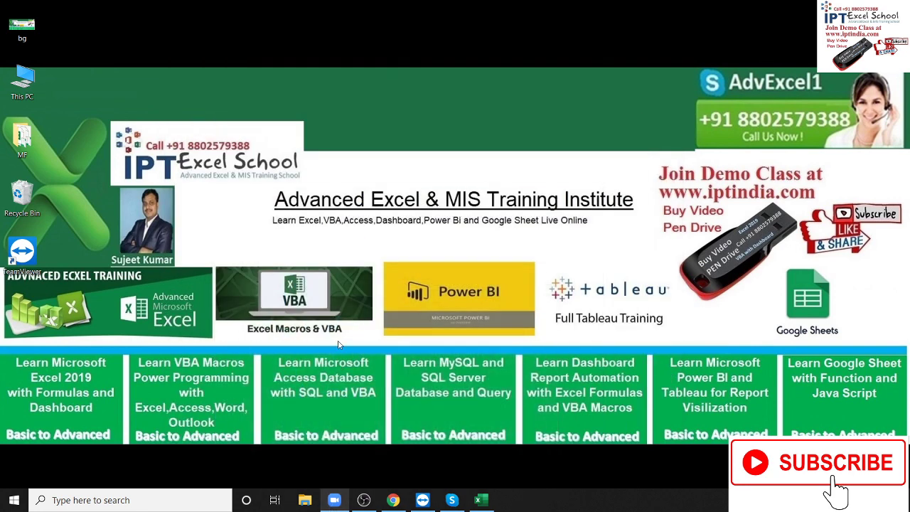
pyautogui.click(476, 500)
# Step: Select B2, start a formula-based conditional formatting rule, then cancel it
pyautogui.click(84, 152)
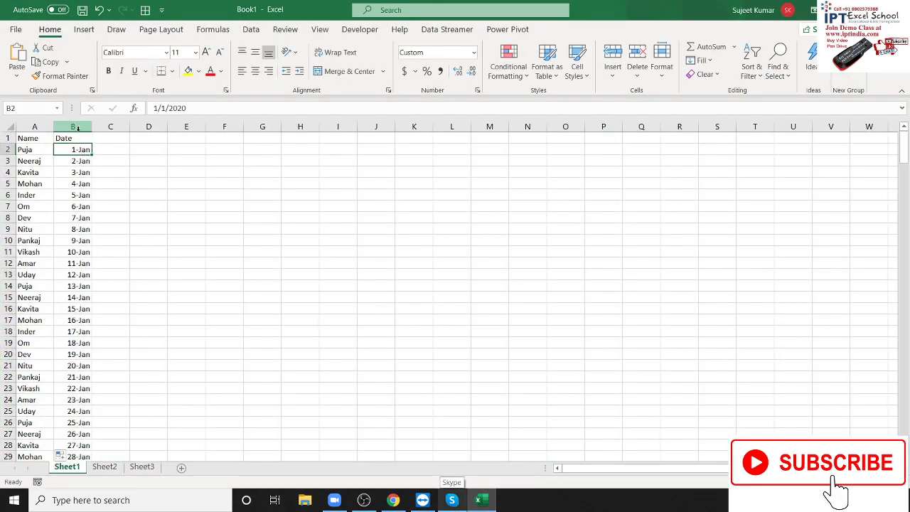
pyautogui.click(76, 127)
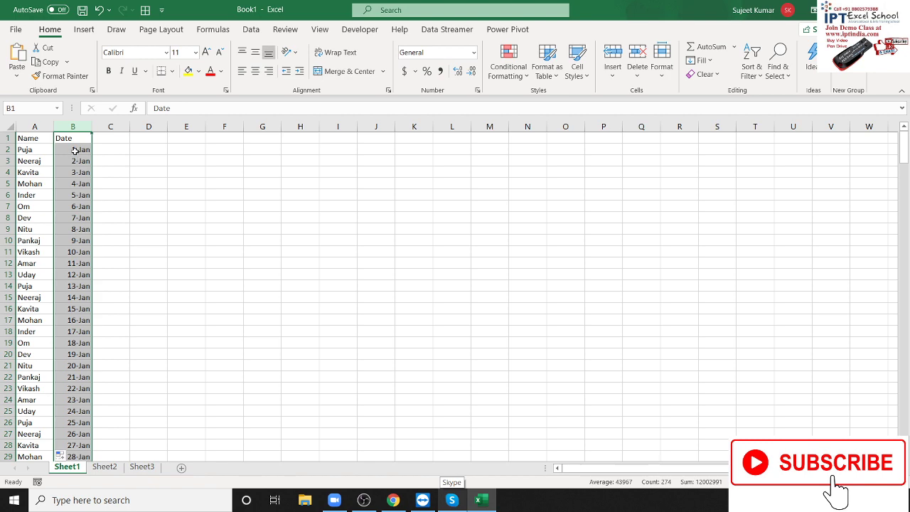
pyautogui.click(77, 152)
pyautogui.click(508, 71)
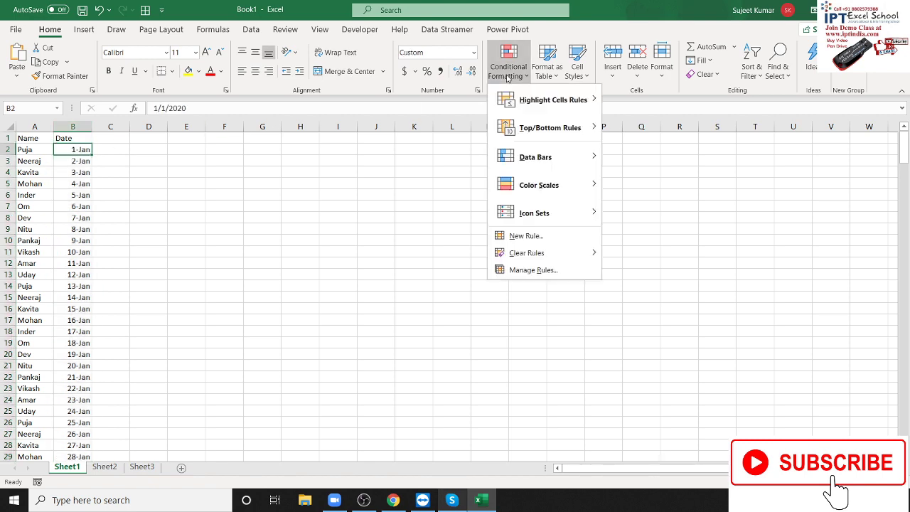
pyautogui.click(531, 236)
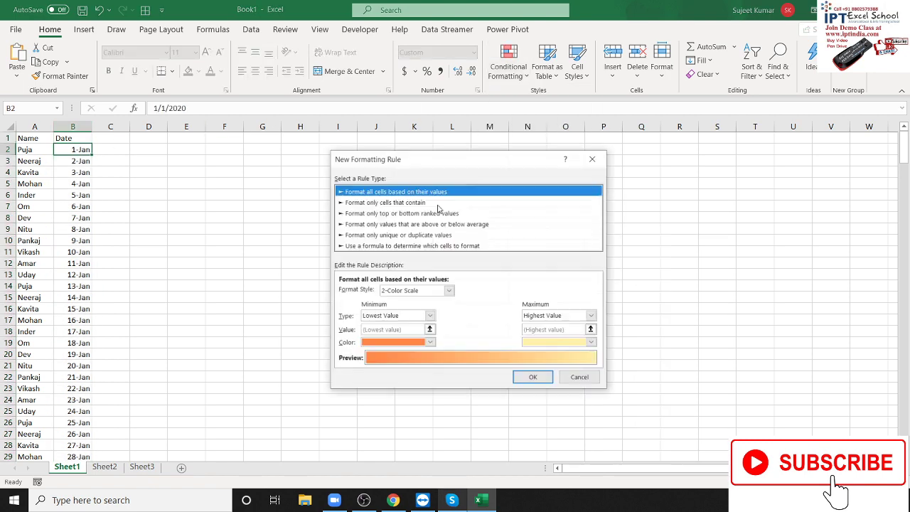
pyautogui.click(382, 246)
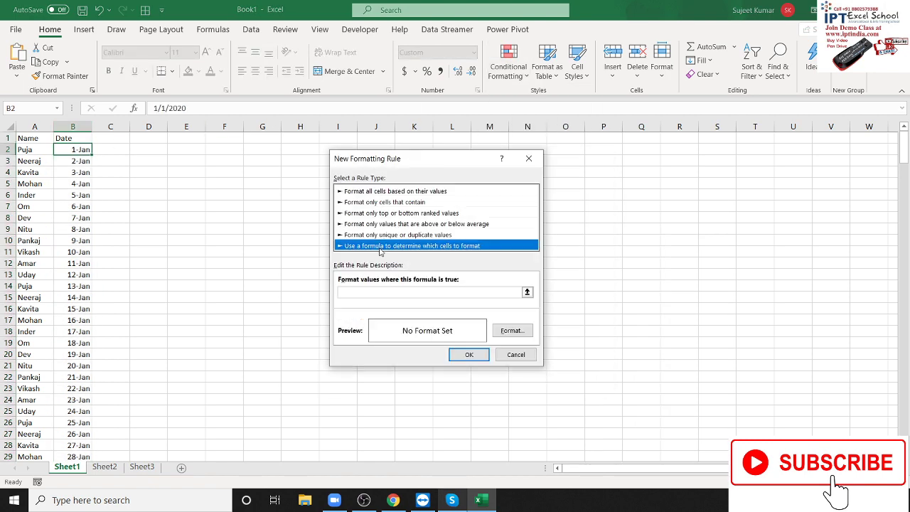
pyautogui.click(528, 158)
# Step: Reselect B2 and reopen a formula-based rule, ready for its formula
pyautogui.click(82, 174)
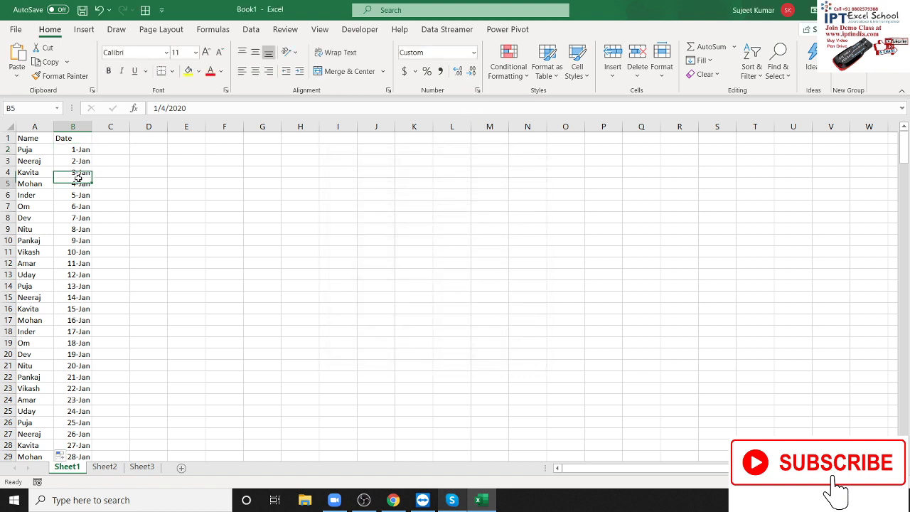
pyautogui.click(71, 147)
pyautogui.click(493, 80)
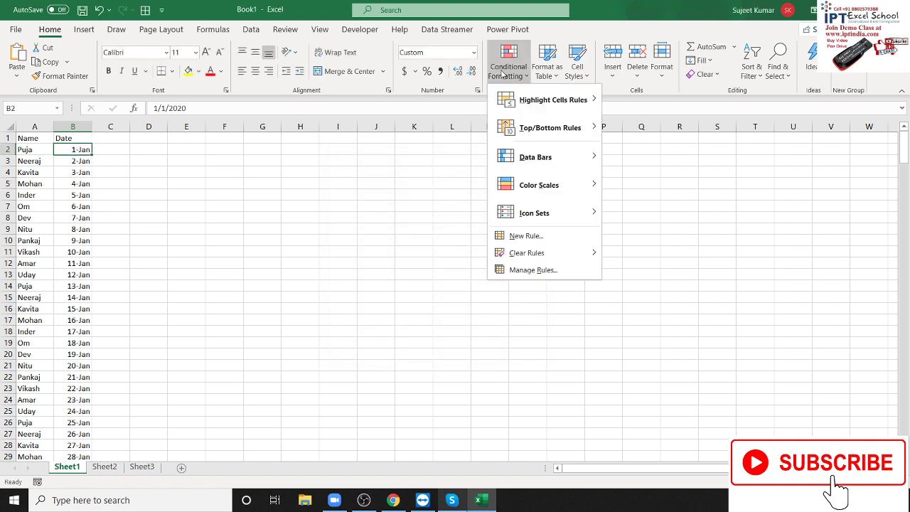
pyautogui.click(523, 236)
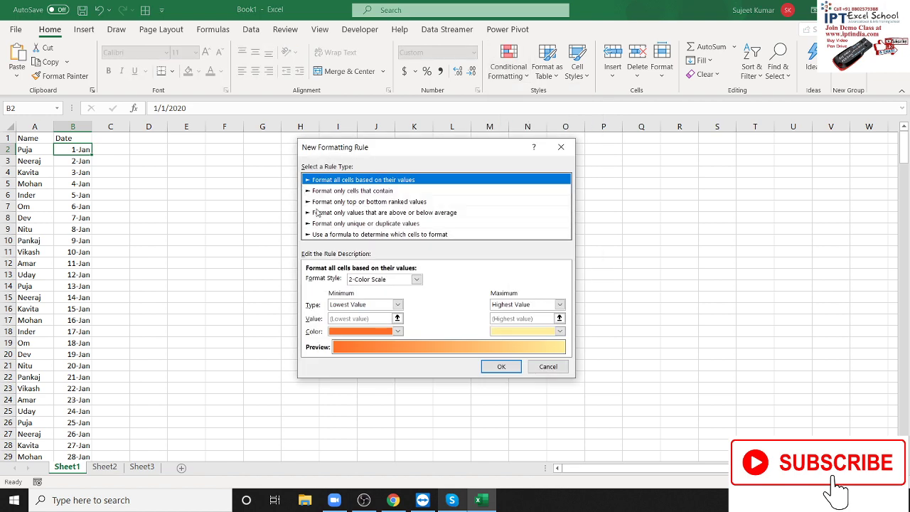
pyautogui.click(331, 233)
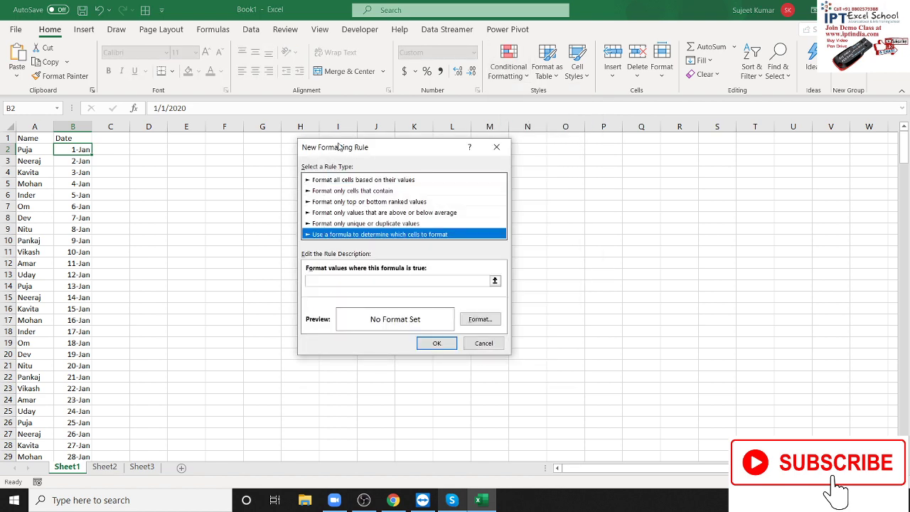
pyautogui.moveTo(343, 148); pyautogui.dragTo(319, 118)
pyautogui.click(302, 254)
pyautogui.write('=')
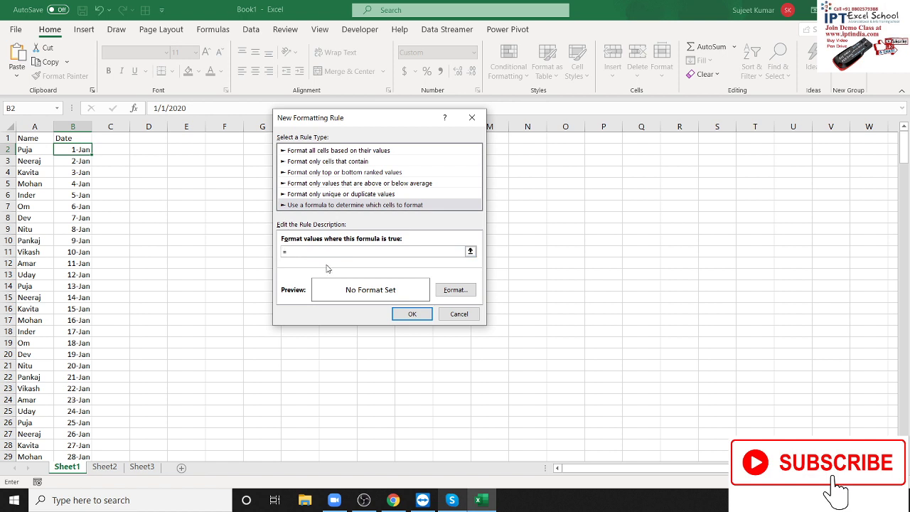
# Step: Enter the rule formula =$B2<today()-30 with only column B locked
pyautogui.click(76, 150)
pyautogui.write('<t')
pyautogui.write('o')
pyautogui.press('BackSpace')
# Step: Give the rule a bright red fill and apply it to B2
pyautogui.click(453, 291)
pyautogui.click(419, 108)
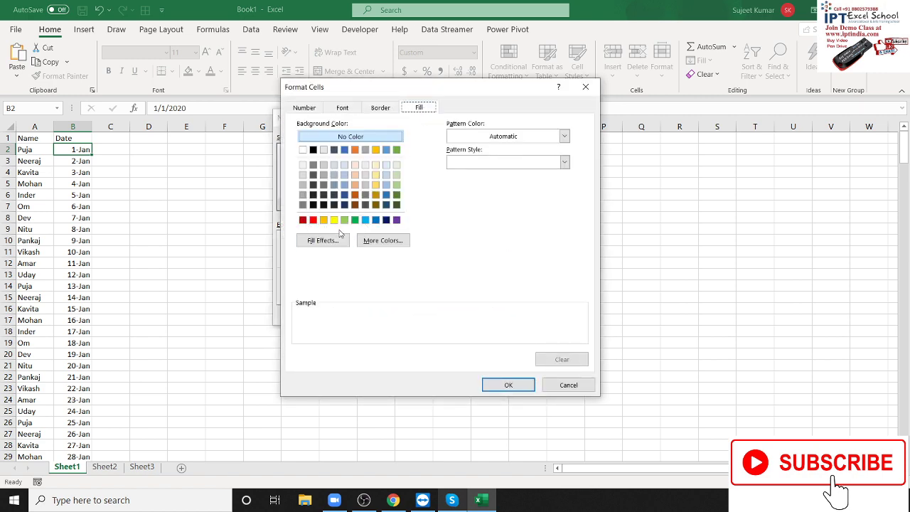
pyautogui.click(313, 219)
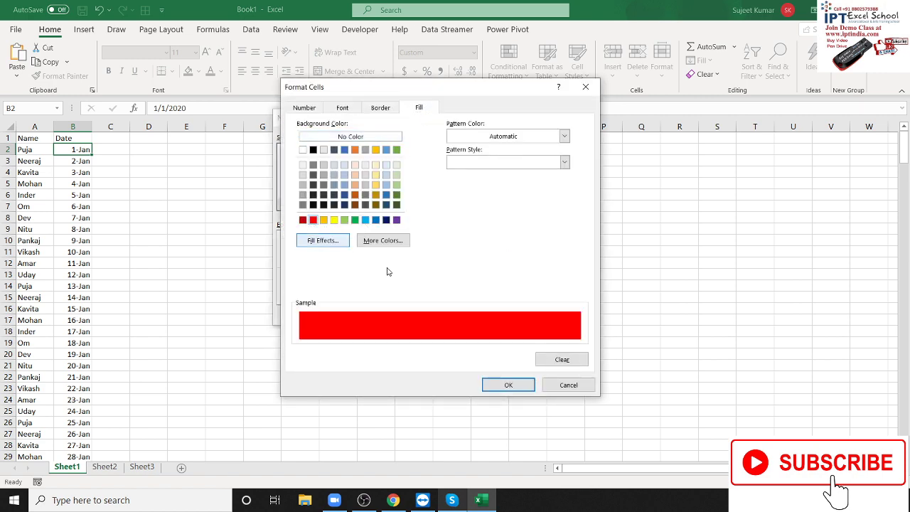
pyautogui.click(518, 384)
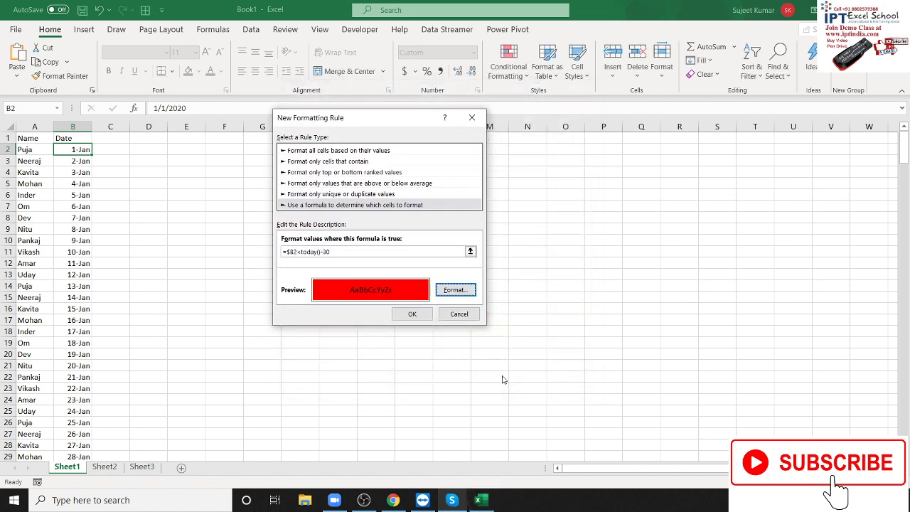
pyautogui.click(412, 314)
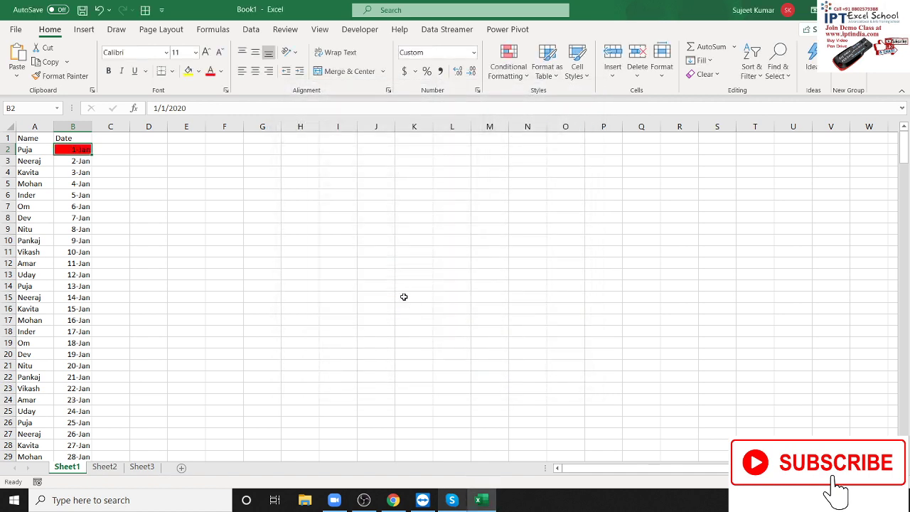
# Step: Format-paint B2 down to B23, then undo so only B2 keeps the rule
pyautogui.click(48, 79)
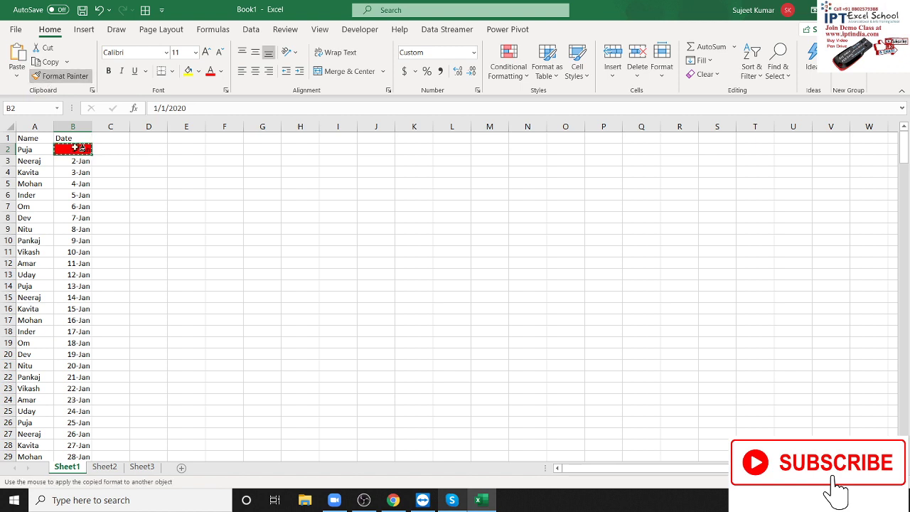
pyautogui.moveTo(77, 148); pyautogui.dragTo(81, 382)
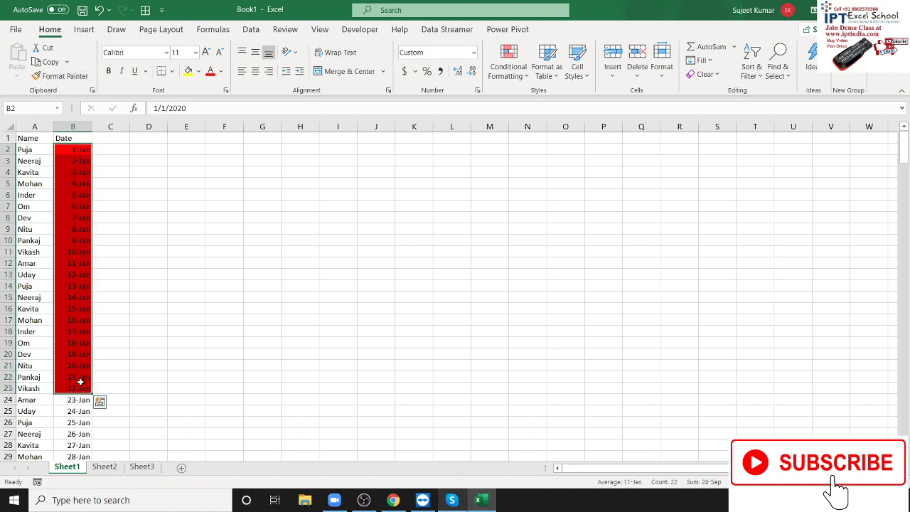
pyautogui.hotkey('ctrl', 'z')
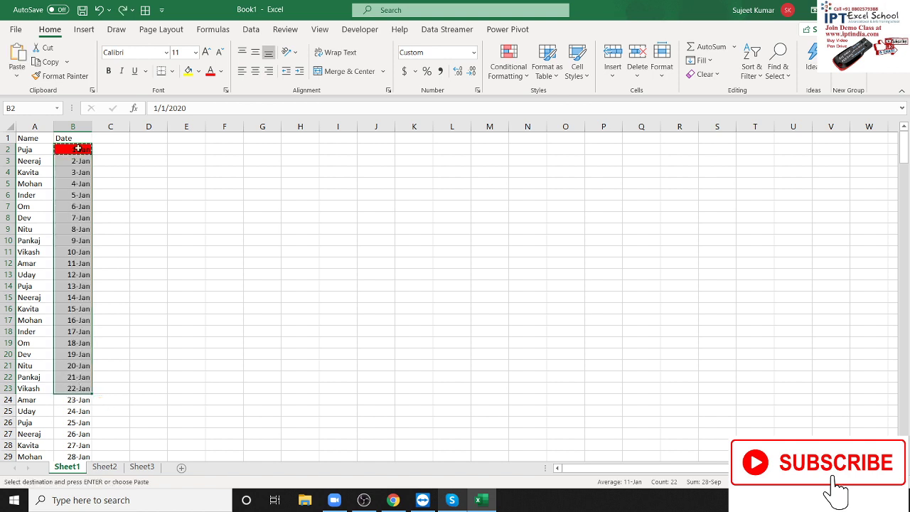
pyautogui.click(81, 148)
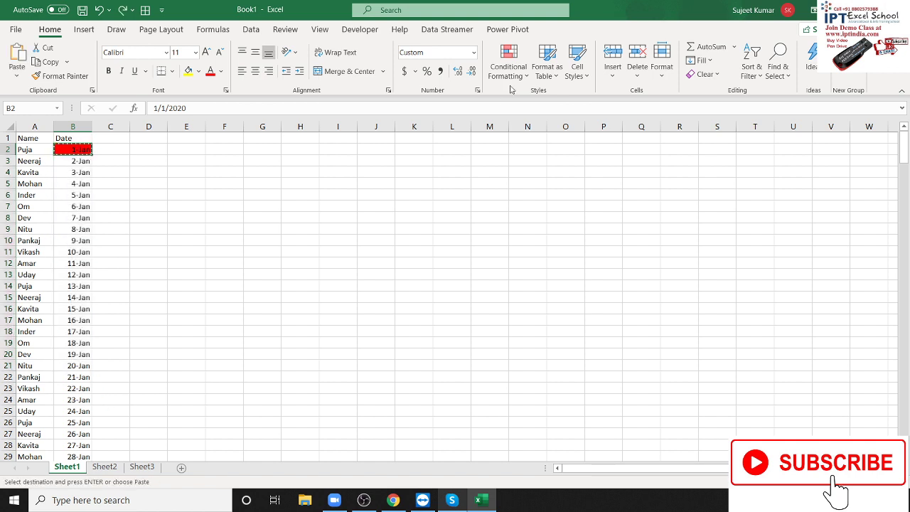
pyautogui.click(508, 64)
# Step: In the Rules Manager, change B2's rule from < to =, making it =$B2=TODAY()-30, and apply
pyautogui.click(533, 269)
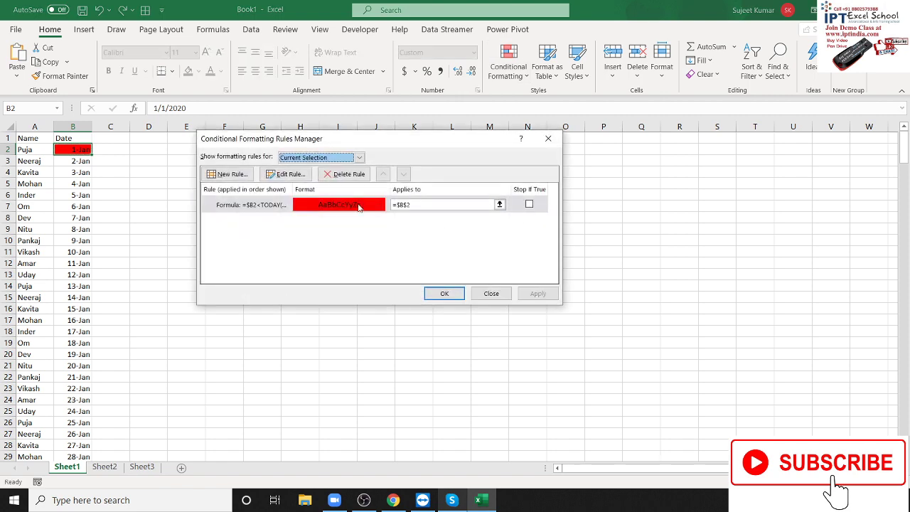
pyautogui.click(328, 206)
pyautogui.doubleClick(328, 206)
pyautogui.click(317, 253)
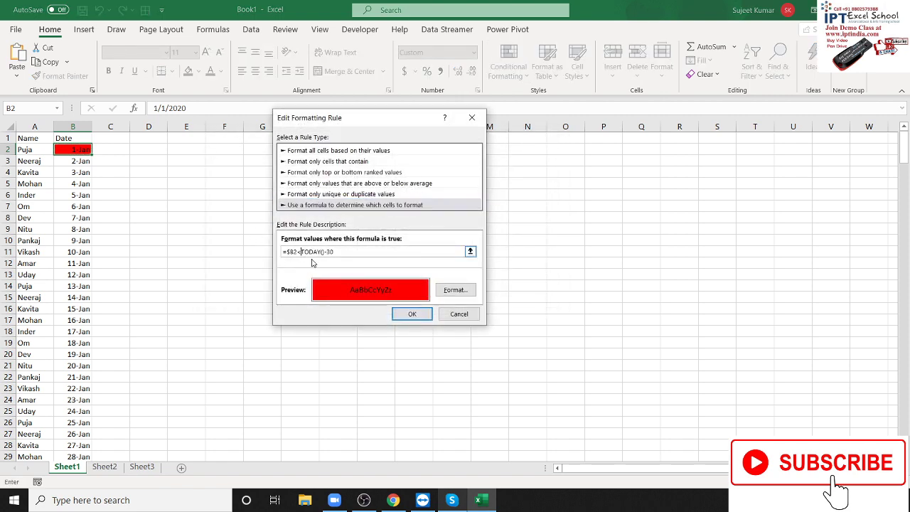
pyautogui.press('BackSpace')
pyautogui.write('=')
pyautogui.click(410, 314)
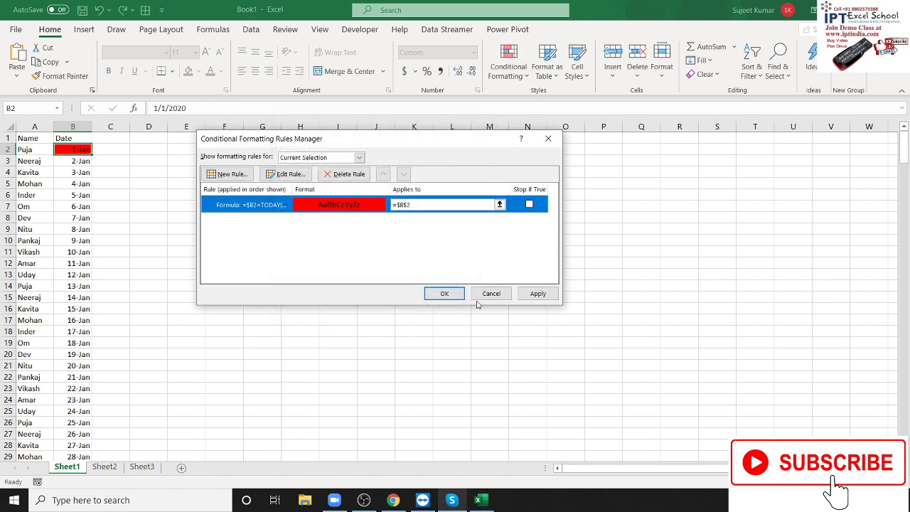
pyautogui.click(538, 293)
pyautogui.click(444, 293)
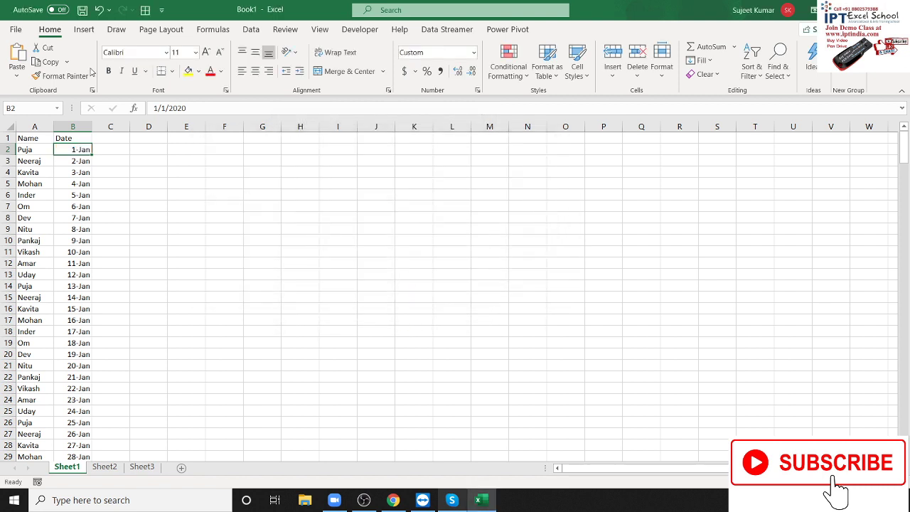
# Step: Extend B2's rule down column B to B274 with Format Painter
pyautogui.click(64, 76)
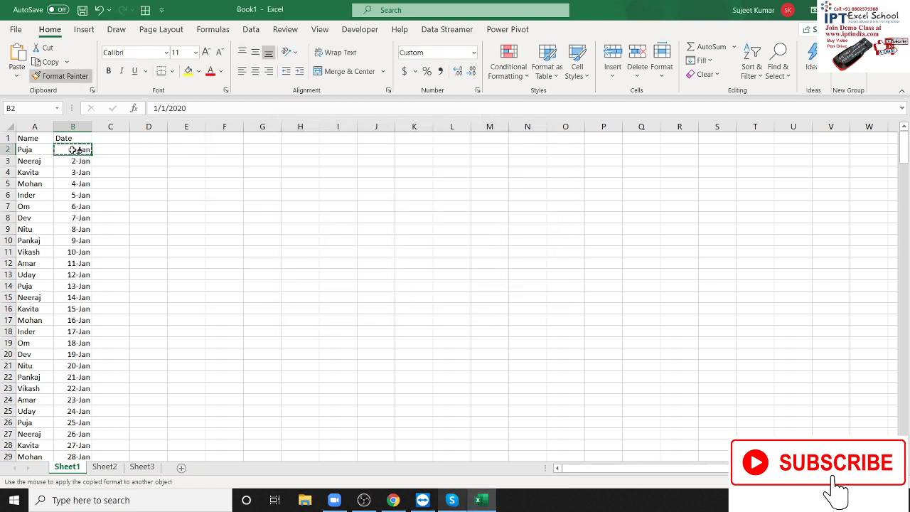
pyautogui.moveTo(74, 150); pyautogui.dragTo(79, 507)
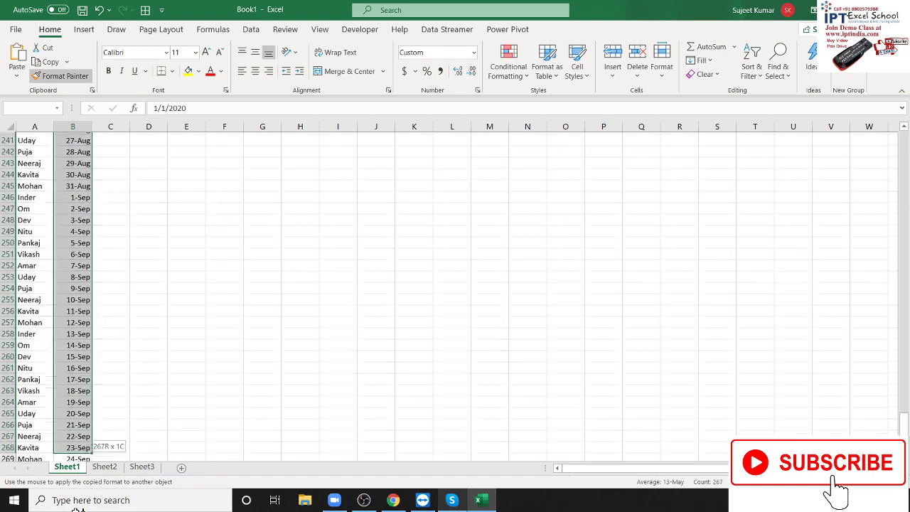
pyautogui.moveTo(78, 509); pyautogui.dragTo(78, 448)
pyautogui.scroll(9, 85, 418)
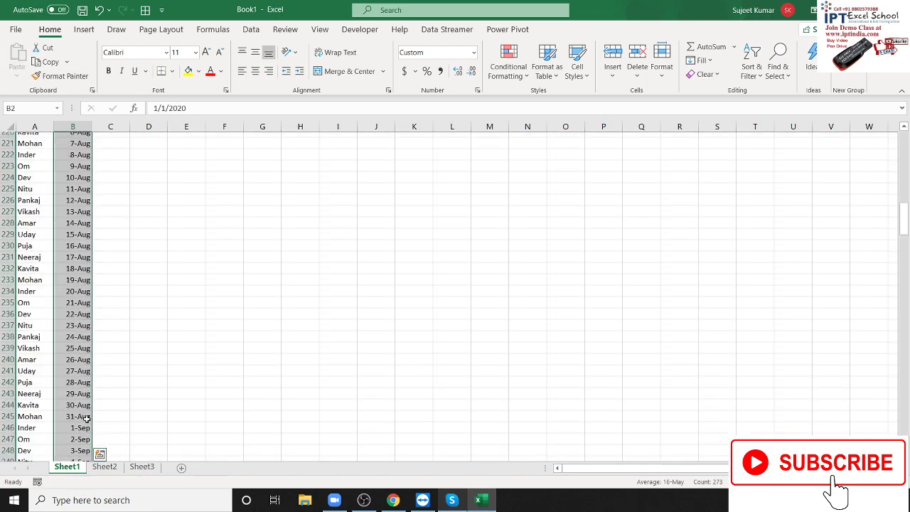
pyautogui.scroll(20, 114, 370)
pyautogui.scroll(-5, 154, 302)
pyautogui.scroll(-5, 153, 302)
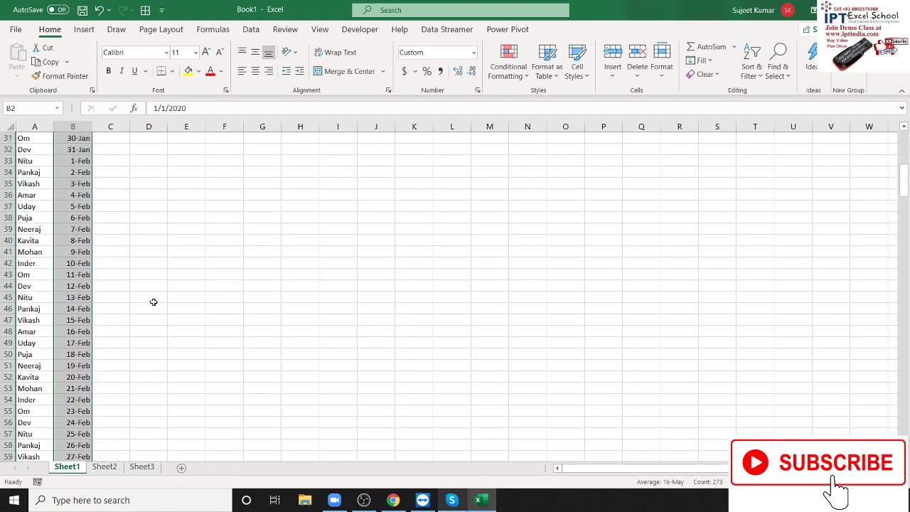
pyautogui.scroll(-5, 154, 302)
pyautogui.scroll(-4, 153, 302)
pyautogui.scroll(-5, 154, 302)
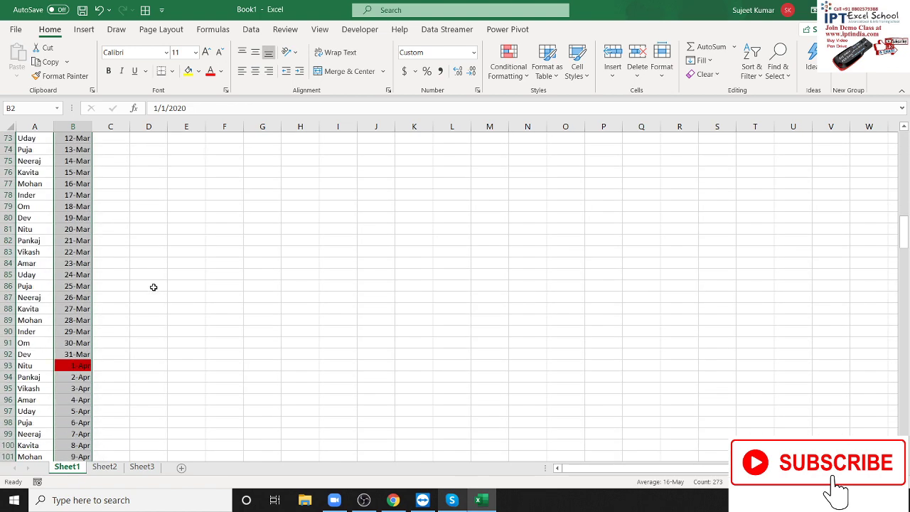
# Step: Check that only the 1-Apr date in B93 is filled red
pyautogui.click(66, 365)
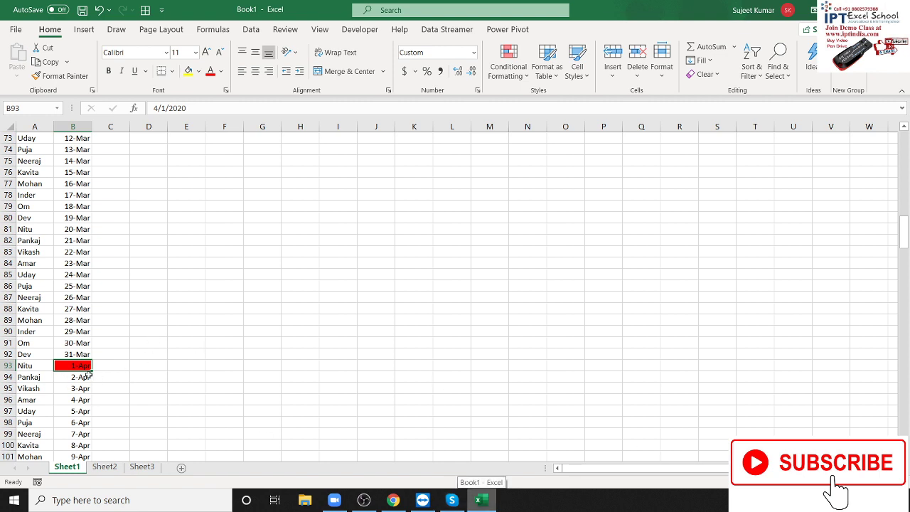
pyautogui.scroll(-5, 89, 375)
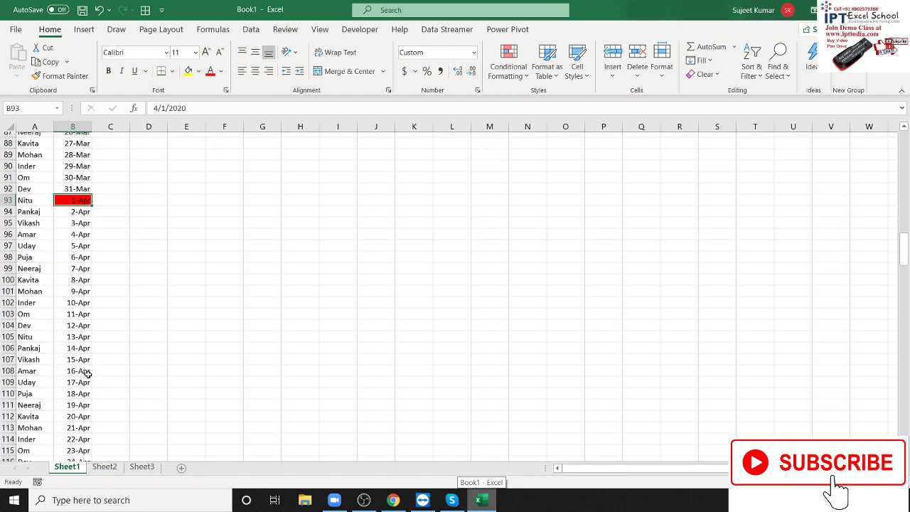
pyautogui.scroll(-4, 89, 375)
pyautogui.scroll(-8, 88, 374)
pyautogui.scroll(-2, 89, 375)
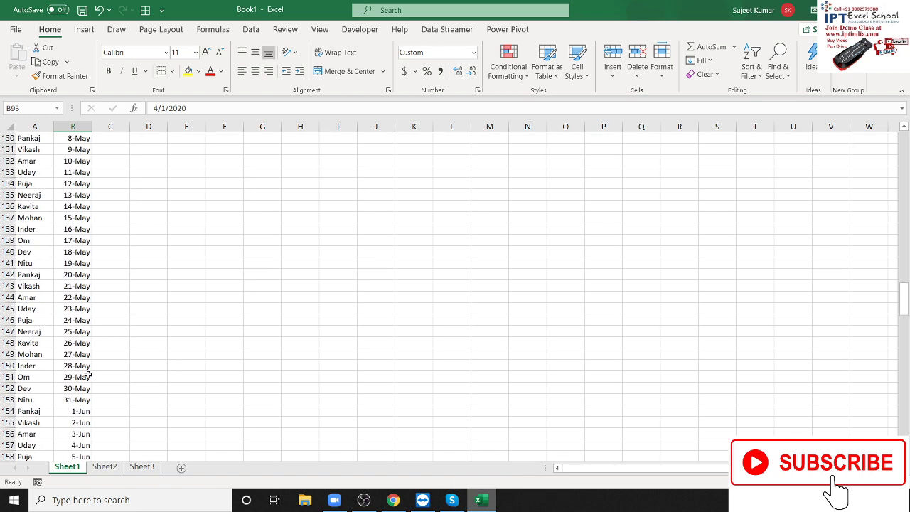
pyautogui.scroll(12, 89, 375)
pyautogui.scroll(4, 89, 374)
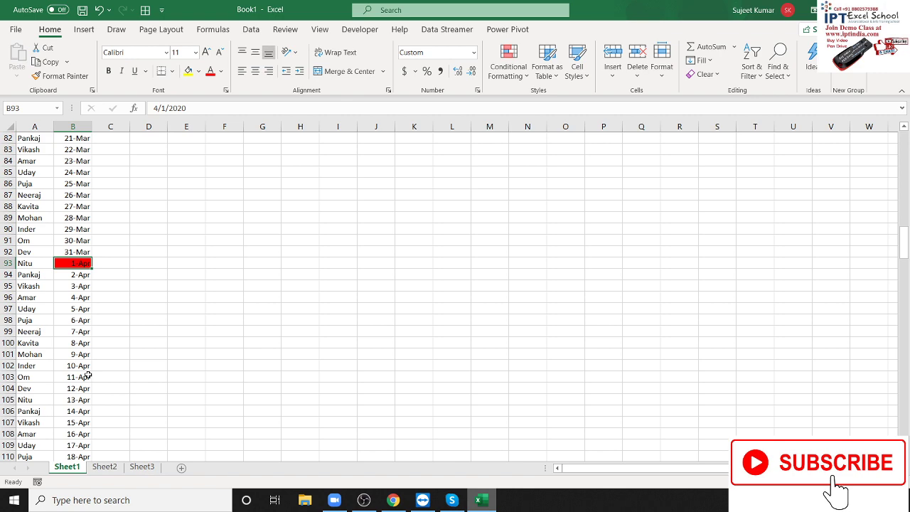
pyautogui.scroll(5, 89, 375)
pyautogui.scroll(1, 89, 375)
pyautogui.scroll(6, 88, 374)
pyautogui.scroll(5, 89, 375)
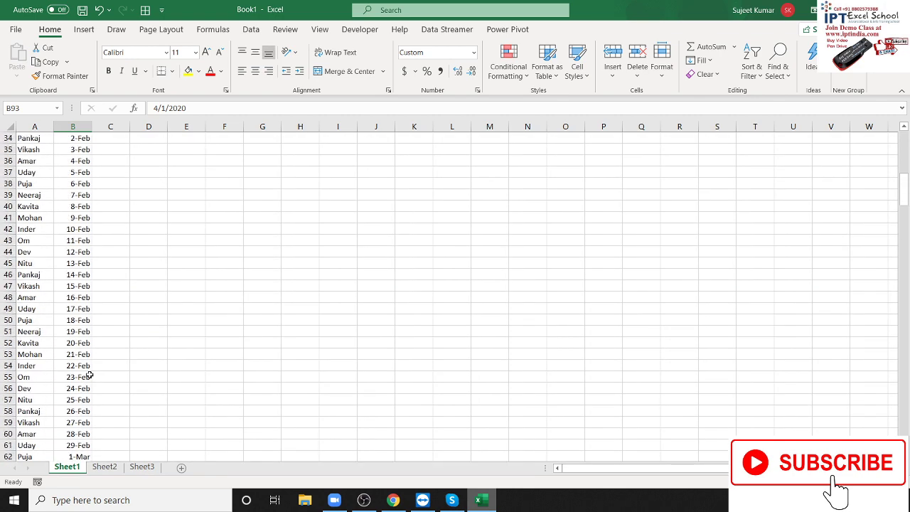
pyautogui.scroll(1, 88, 375)
pyautogui.scroll(7, 88, 374)
pyautogui.scroll(3, 89, 374)
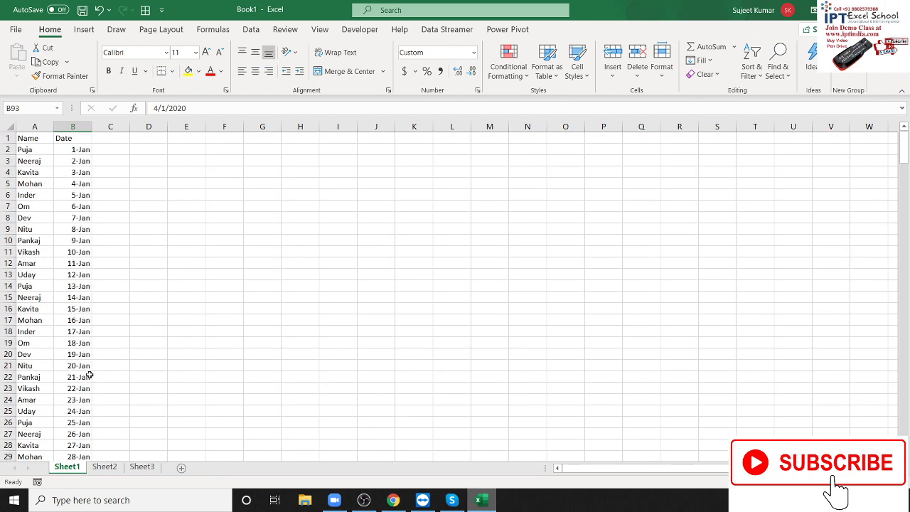
pyautogui.click(509, 62)
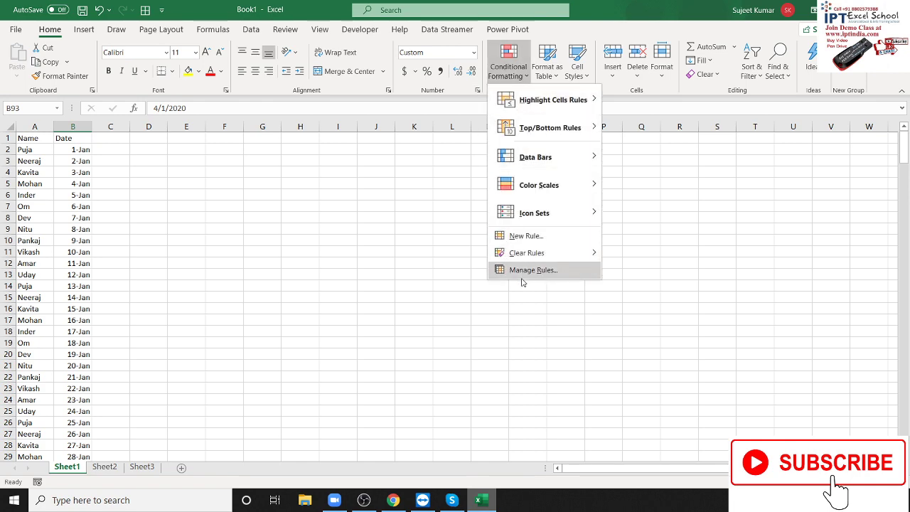
pyautogui.click(522, 236)
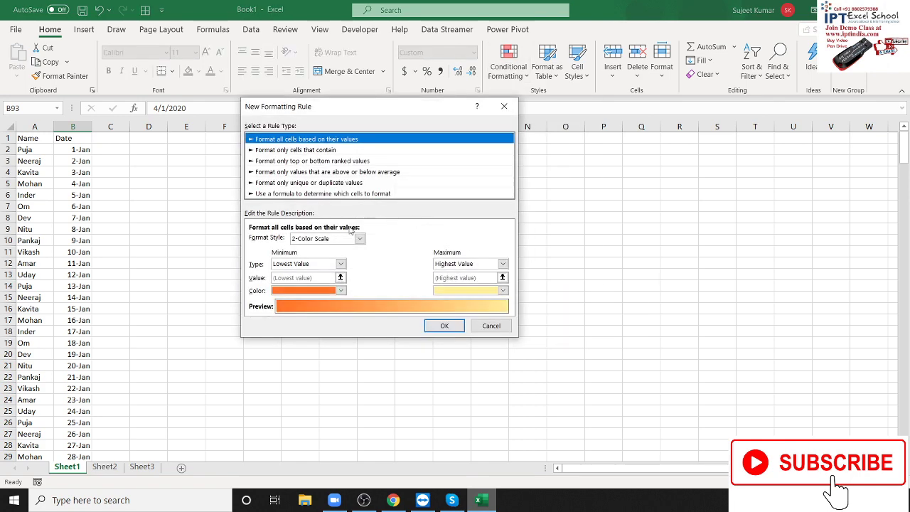
pyautogui.click(280, 193)
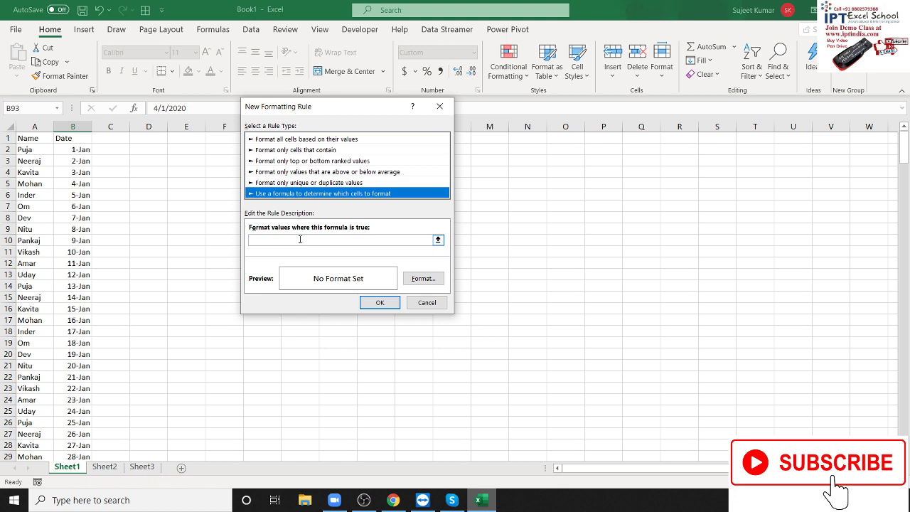
pyautogui.press('Escape')
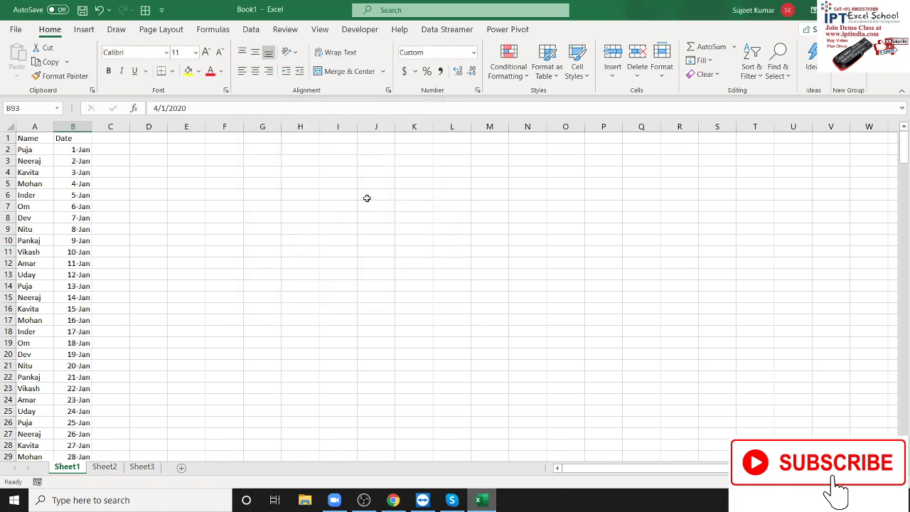
# Step: Hide Excel with Win+D, leaving Book1 with its single red 1-Apr date
pyautogui.press('super+d')
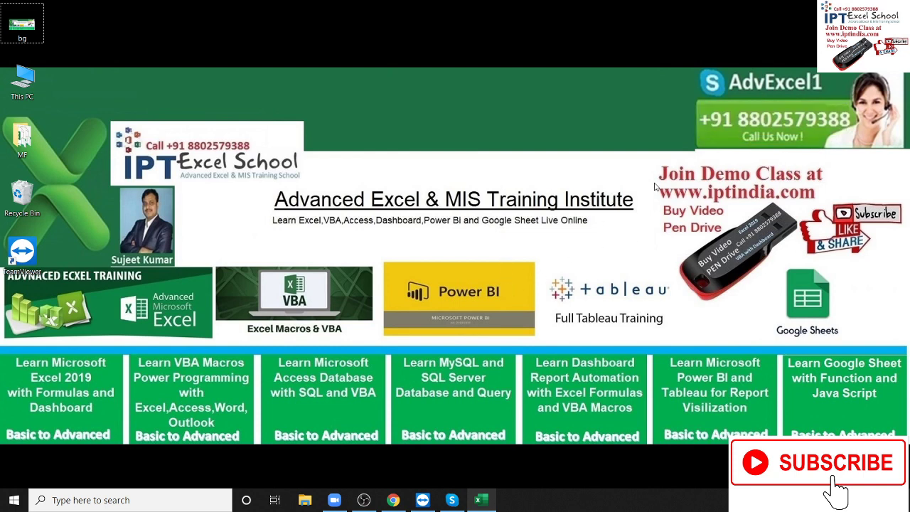
pyautogui.moveTo(652, 184)
pyautogui.mouseDown()
pyautogui.moveTo(820, 215)
pyautogui.moveTo(820, 205)
pyautogui.moveTo(797, 216)
pyautogui.mouseUp()
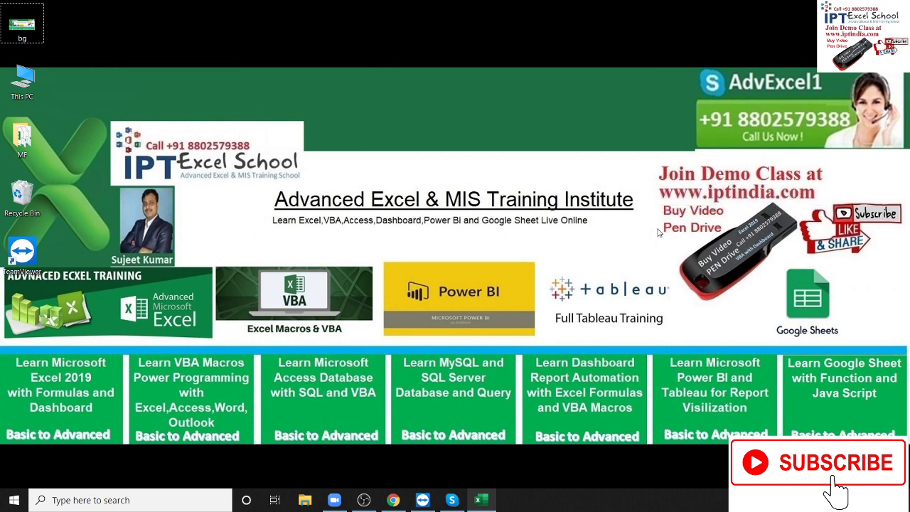